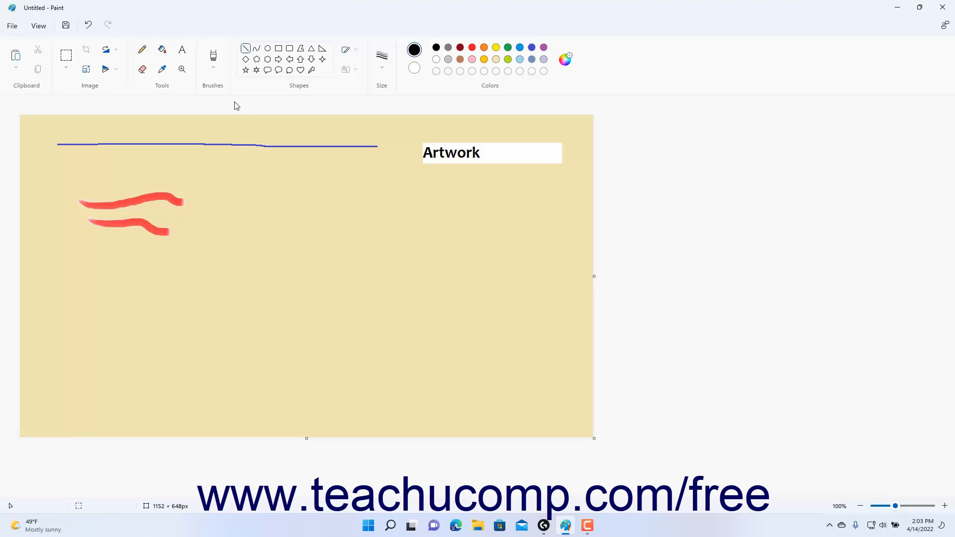
Draw a rectangular selection of about 317 × 74 px around the Artwork text
click(66, 72)
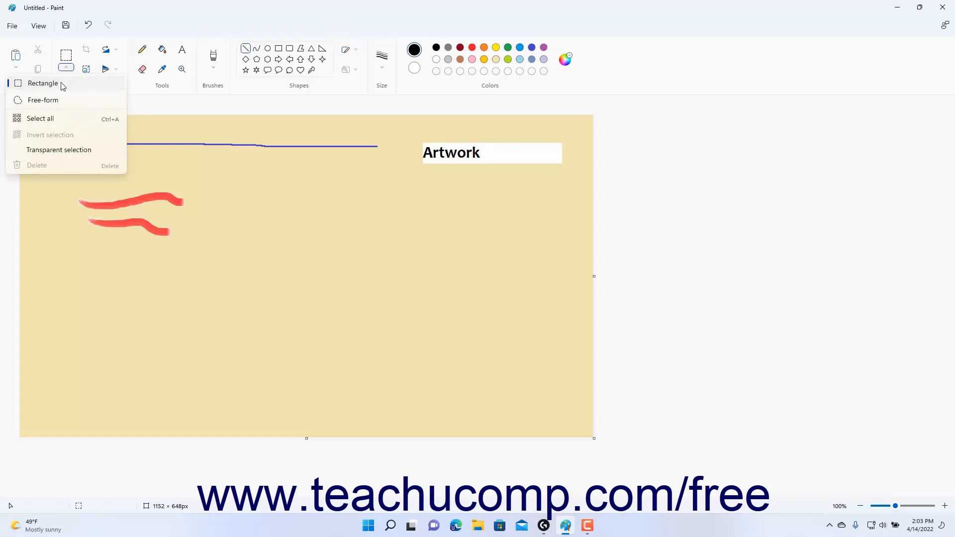
click(42, 83)
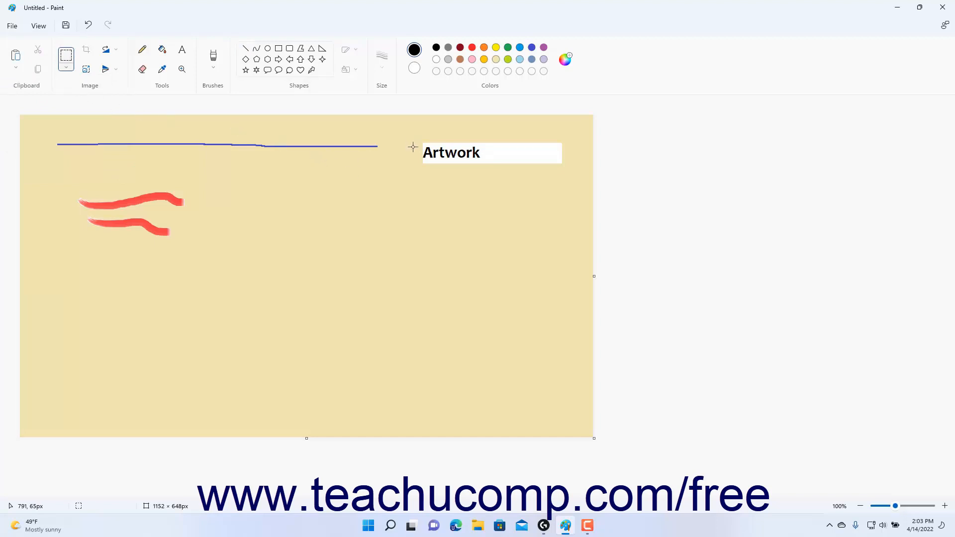
drag(414, 137, 572, 174)
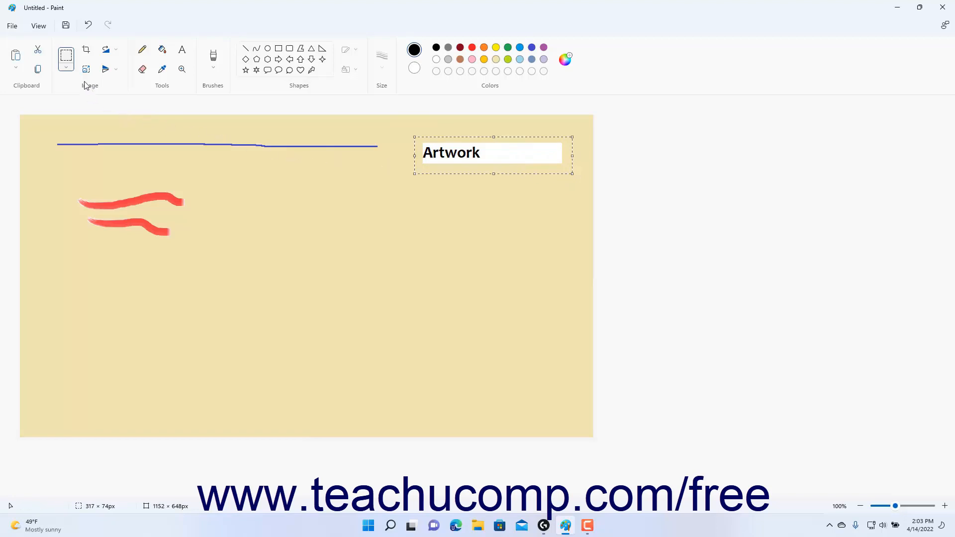
Select the two red brush strokes with a free-form selection
click(67, 68)
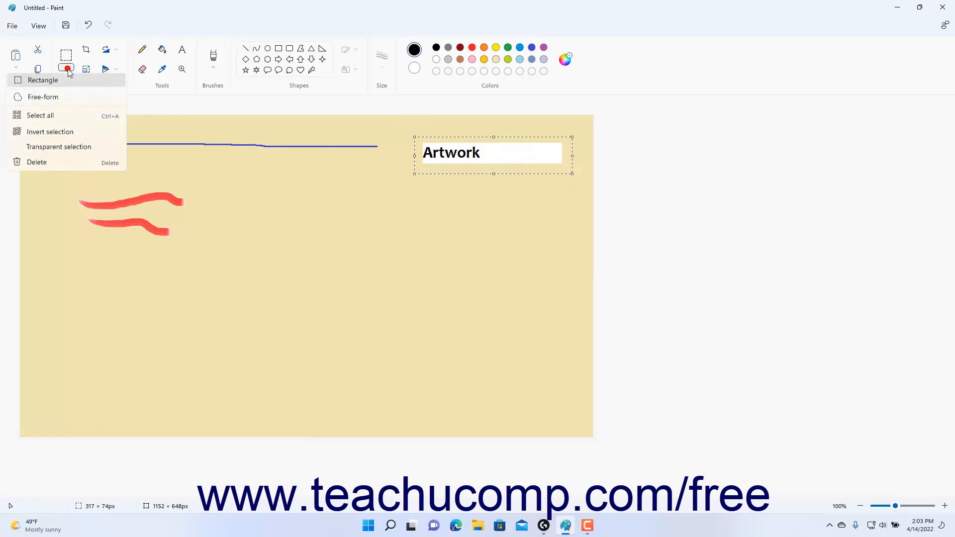
click(71, 98)
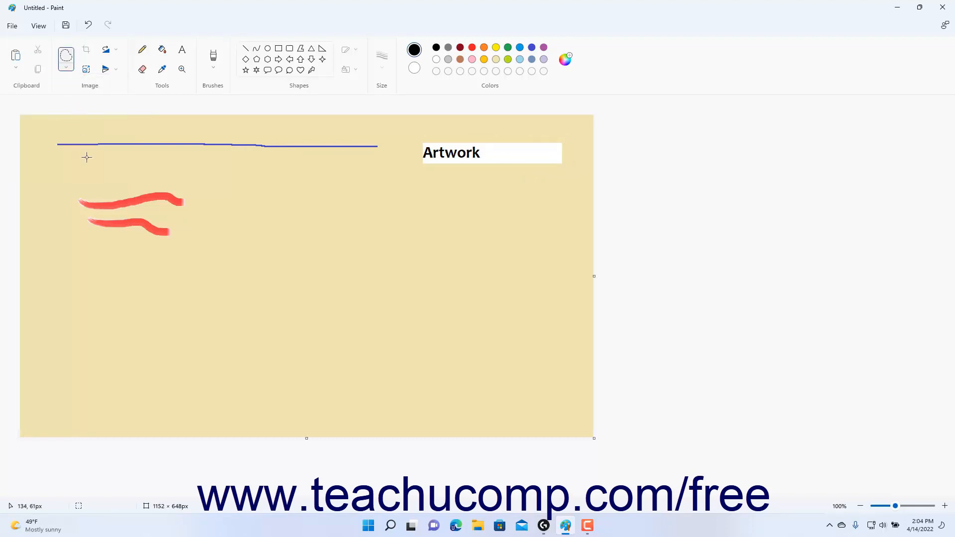
mouse_move(141, 183)
mouse_down()
mouse_move(71, 186)
mouse_move(80, 233)
mouse_move(182, 255)
mouse_move(216, 221)
mouse_move(179, 177)
mouse_move(140, 183)
mouse_up()
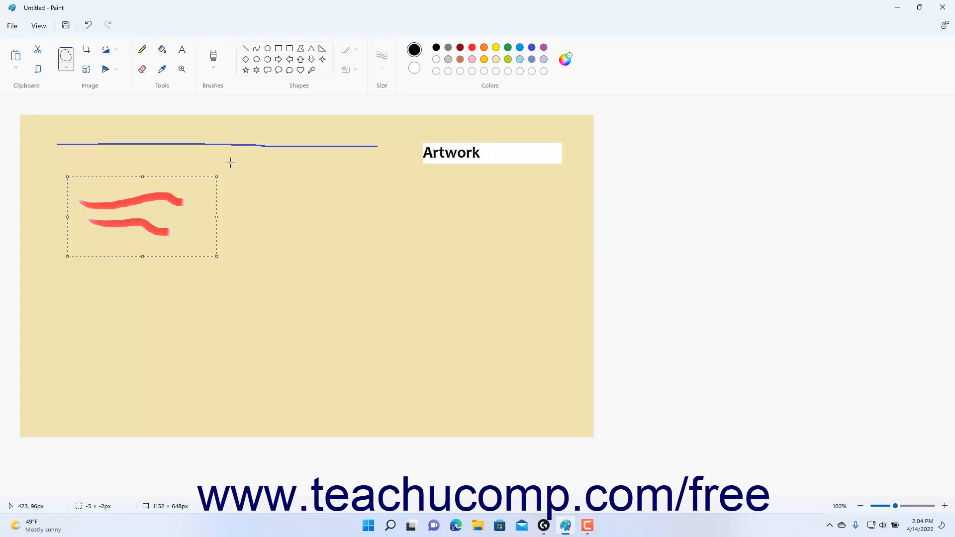
Set the background colour to the canvas's light yellow and move the selected red strokes beneath the Artwork text
click(415, 69)
click(496, 59)
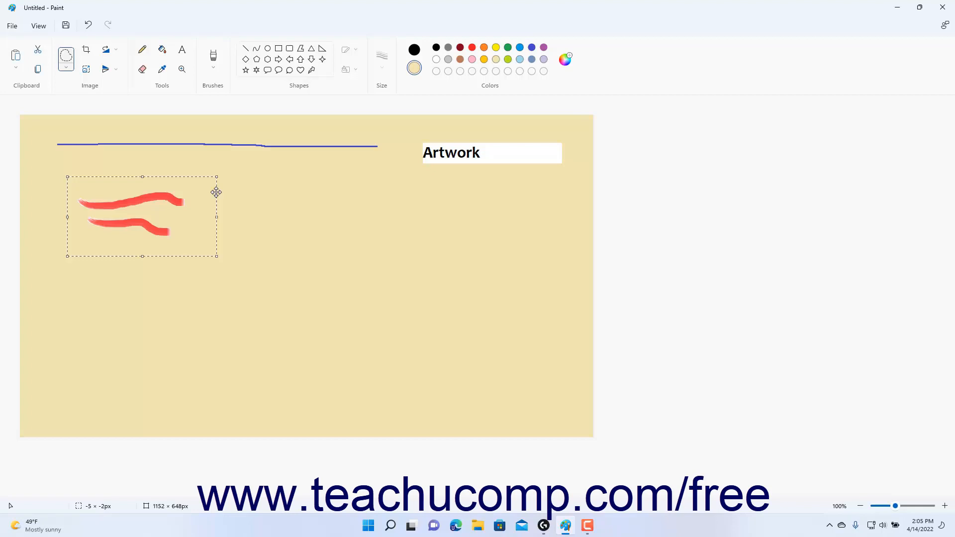
mouse_move(216, 192)
mouse_down()
mouse_move(341, 209)
mouse_move(548, 205)
mouse_up()
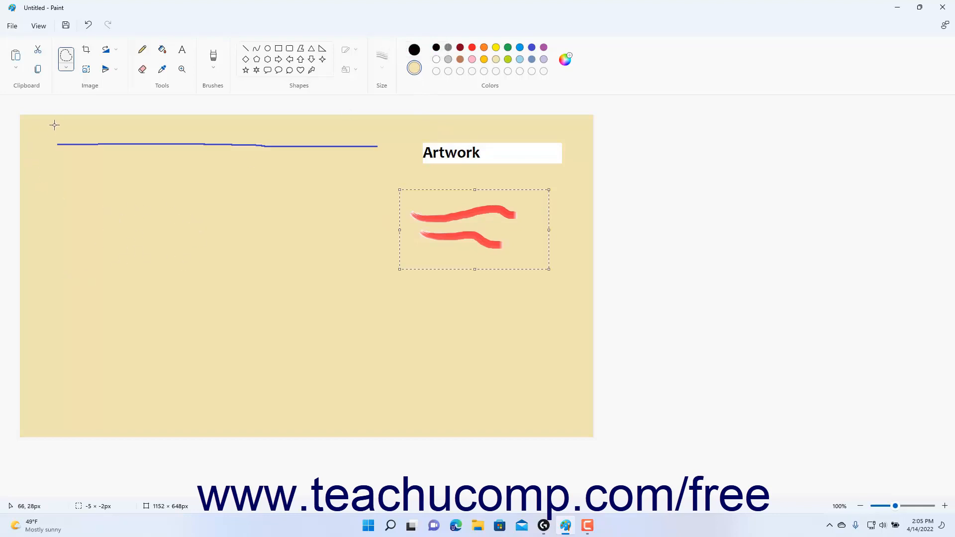
Stretch a rectangular selection around the Artwork text to about 647 × 252 px, and undo the enlargement
click(67, 69)
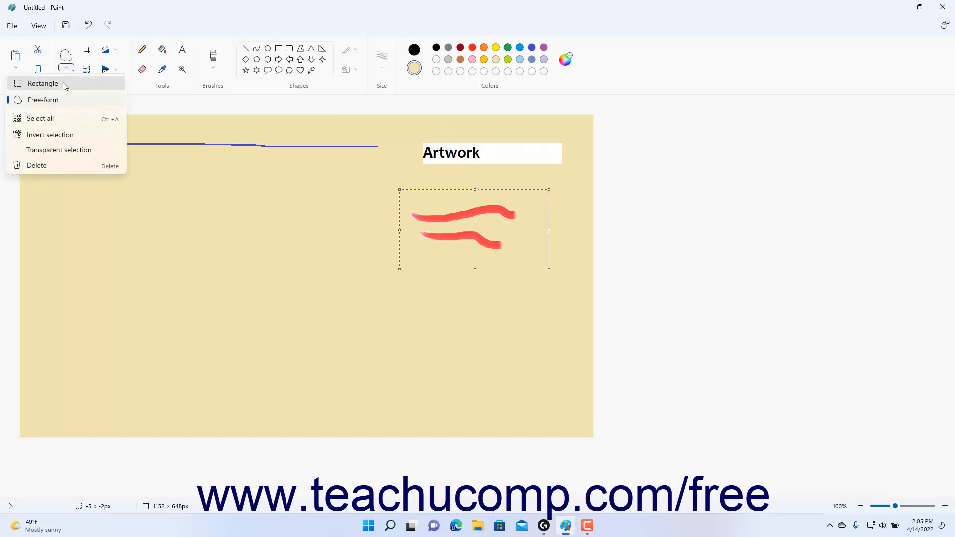
click(62, 82)
drag(415, 134, 569, 171)
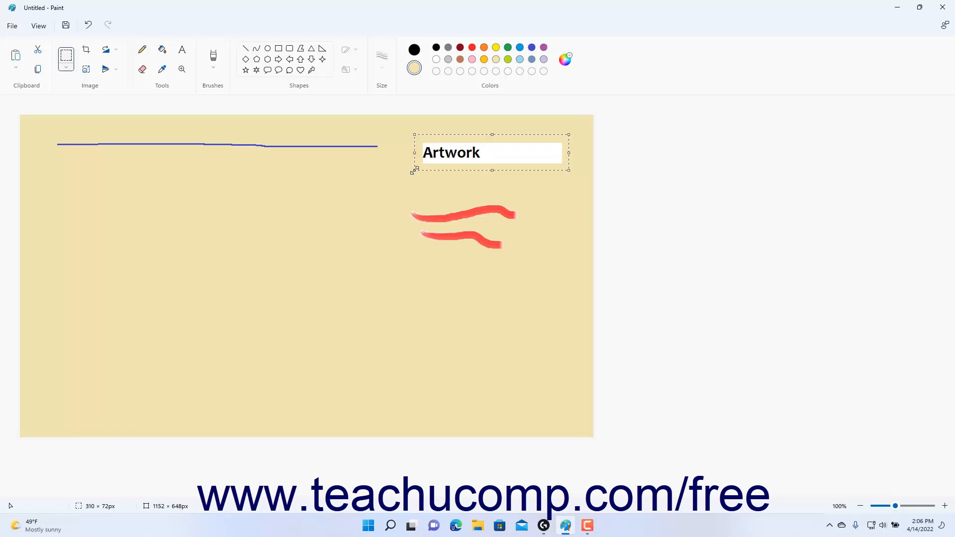
drag(415, 170, 247, 259)
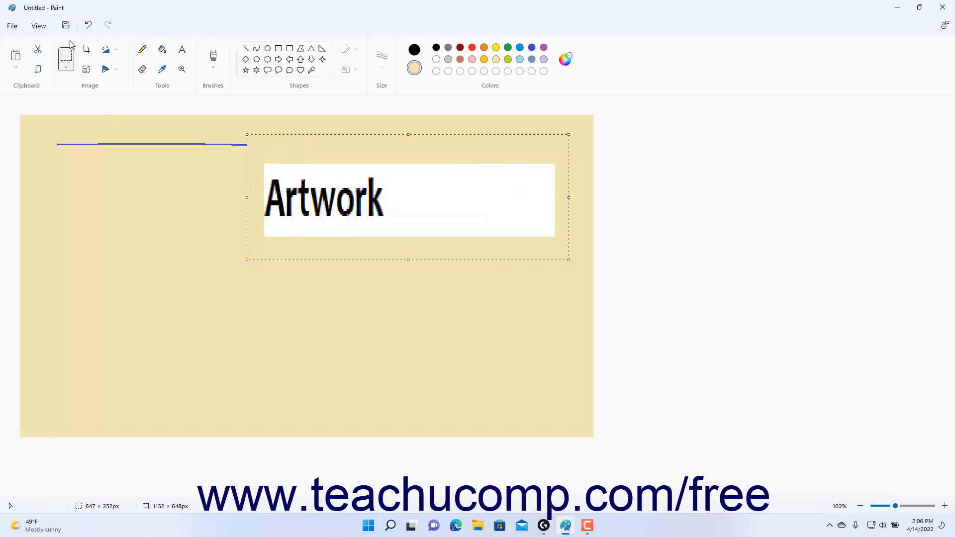
click(88, 26)
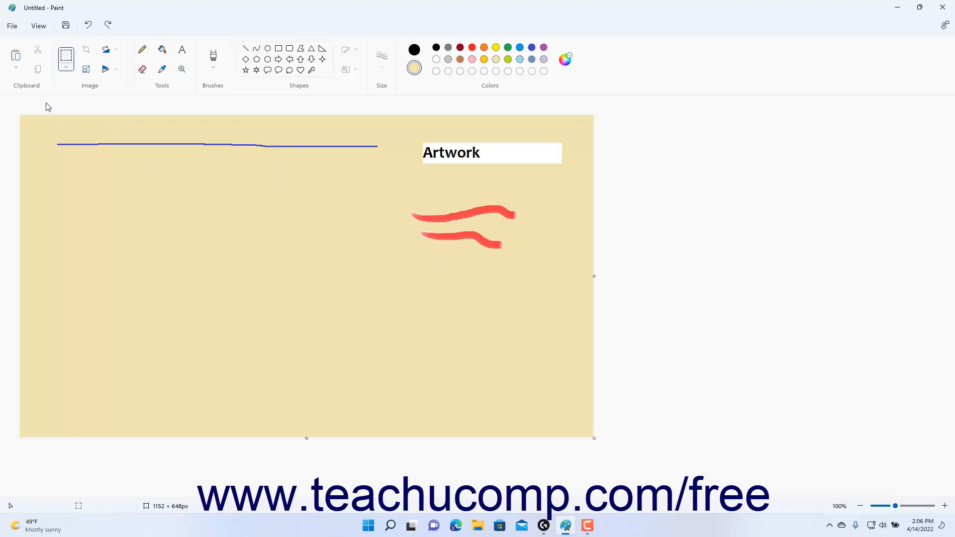
Crop the picture to a rectangular selection of about 1057 × 289 px around all the artwork, and undo the crop
click(66, 68)
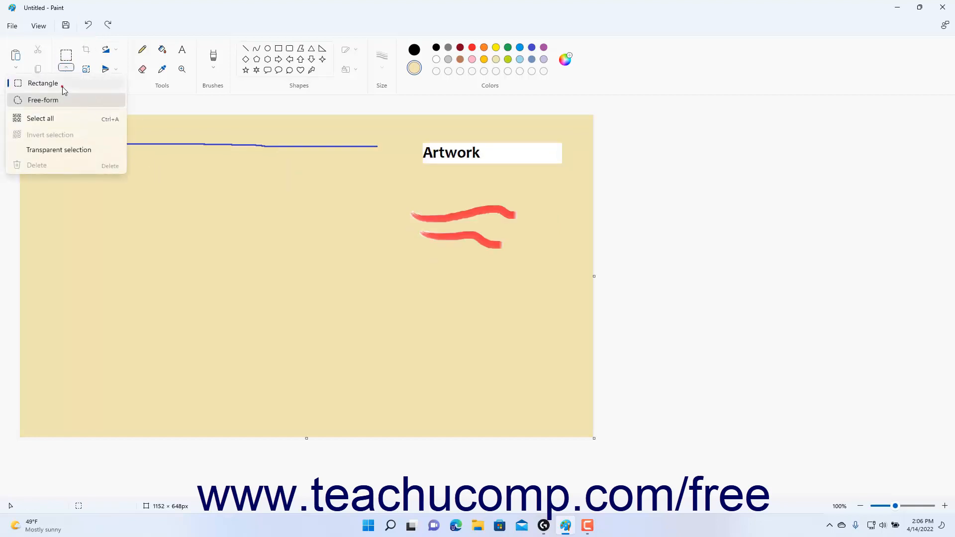
click(63, 89)
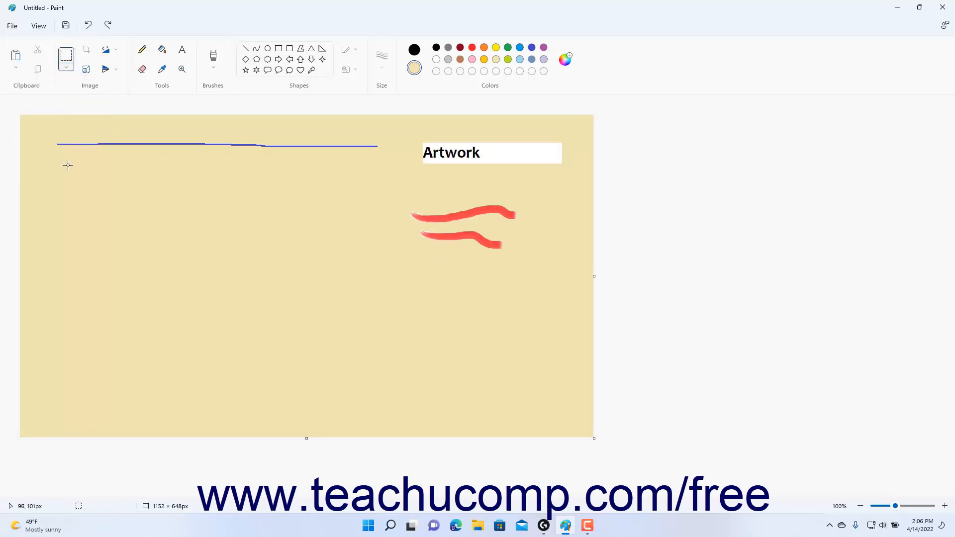
drag(50, 122, 578, 266)
click(86, 57)
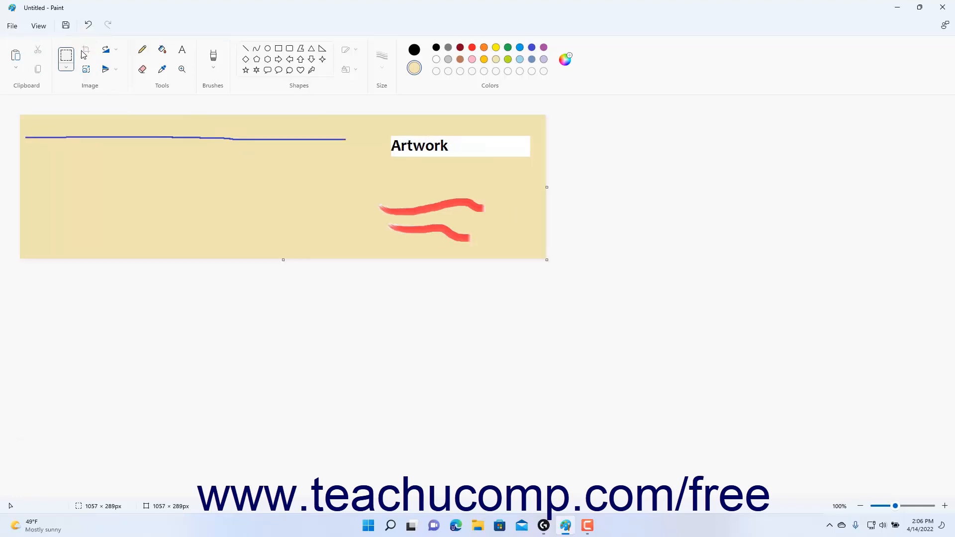
click(89, 26)
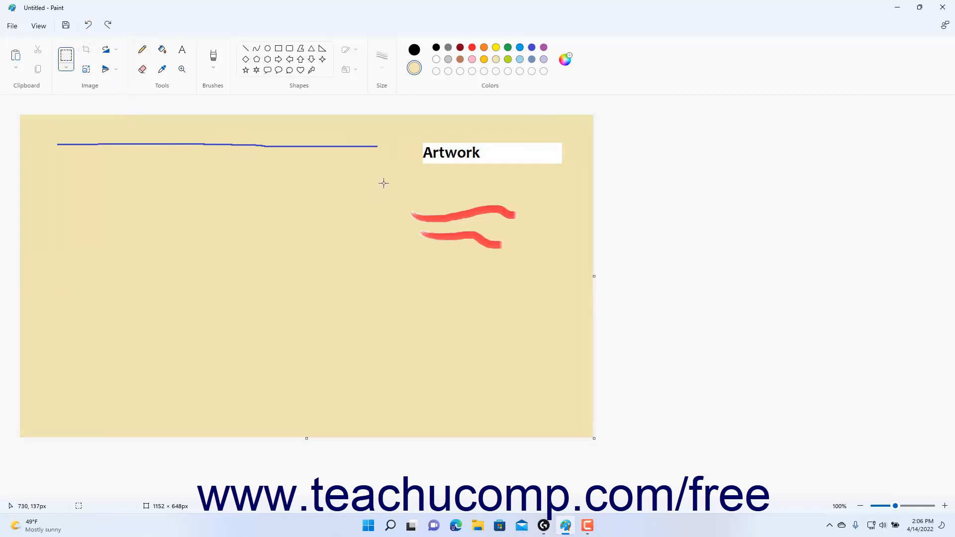
Rotate a rectangular selection of about 297 × 161 px around the red strokes right by 90°, and undo the rotation
mouse_move(388, 182)
mouse_down()
mouse_move(432, 193)
mouse_move(536, 262)
mouse_up()
click(116, 53)
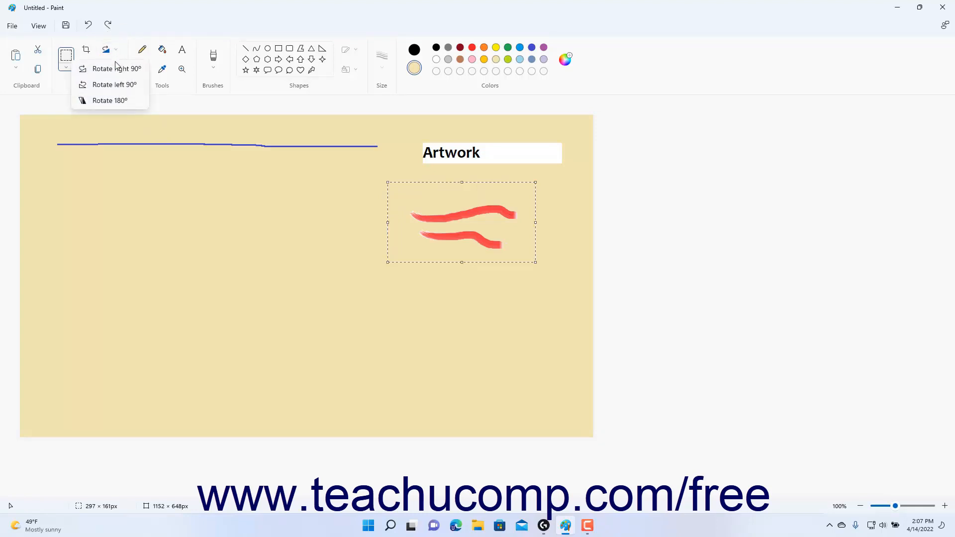
click(116, 69)
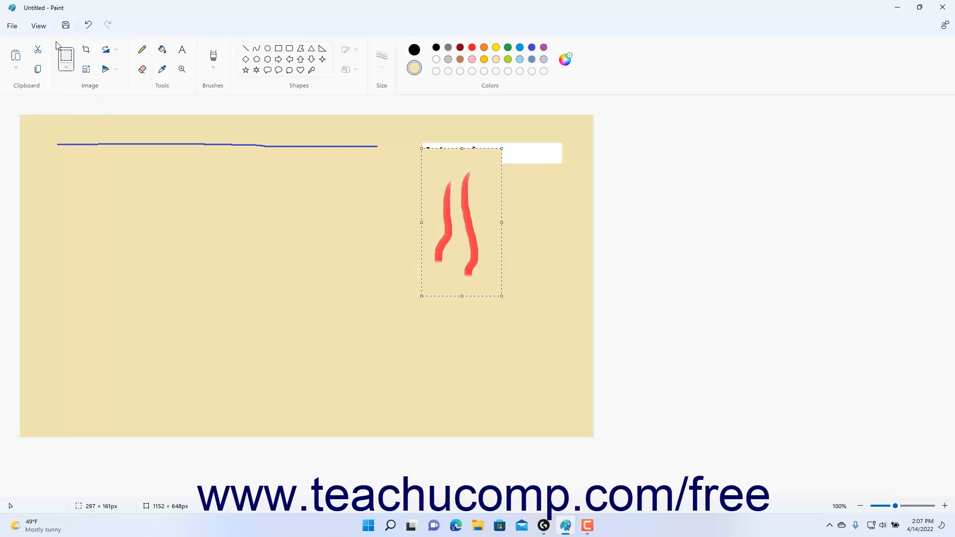
click(88, 26)
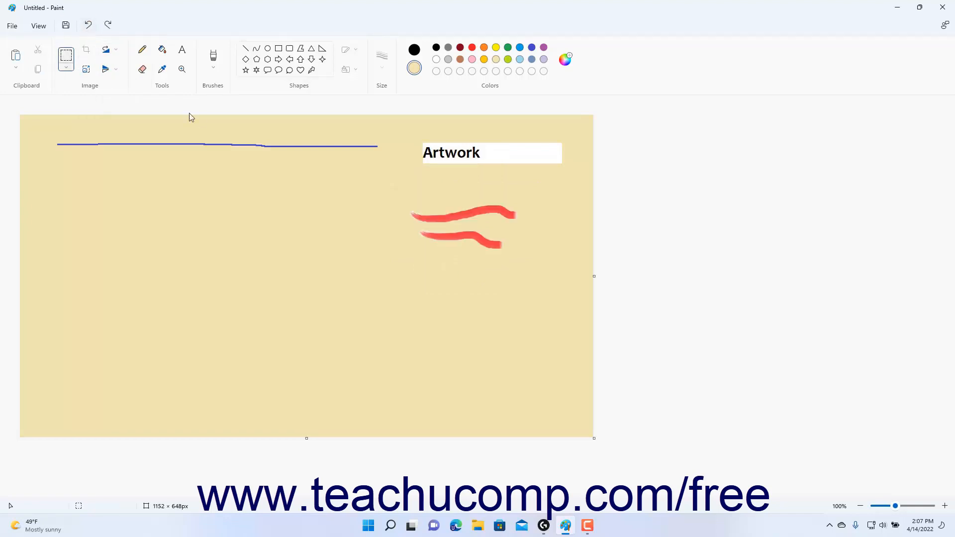
Select the red strokes with a rectangle of about 290 × 161 px, flip them horizontally, and flip them back
drag(398, 183, 543, 263)
click(111, 72)
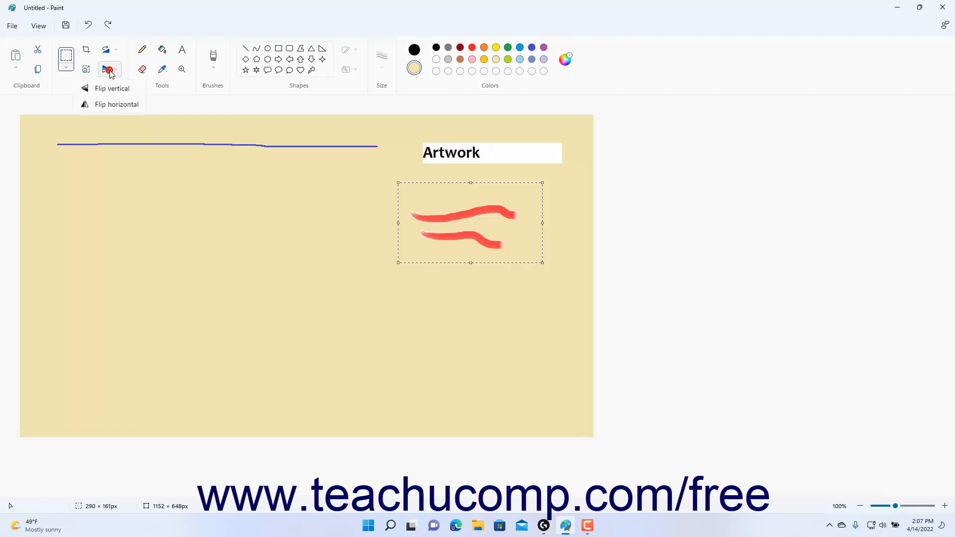
click(110, 106)
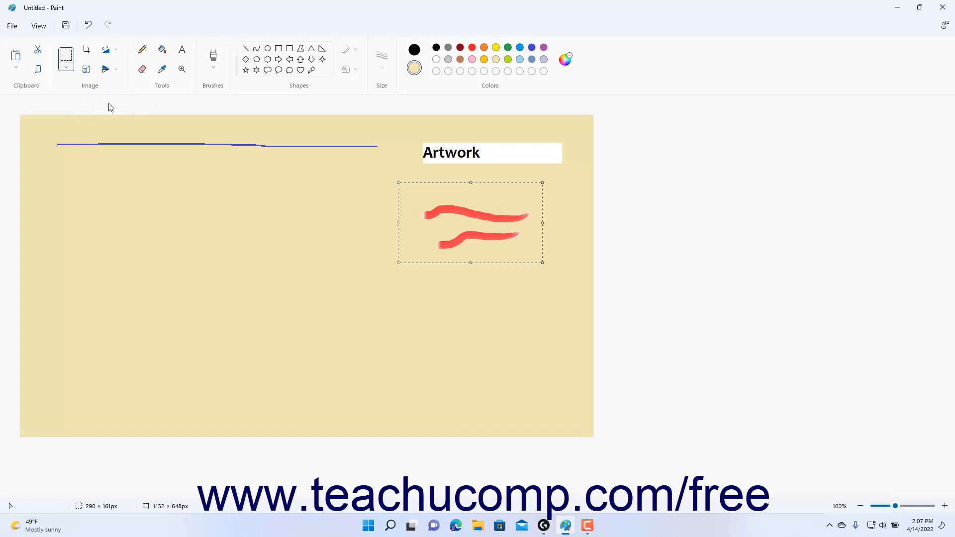
click(106, 69)
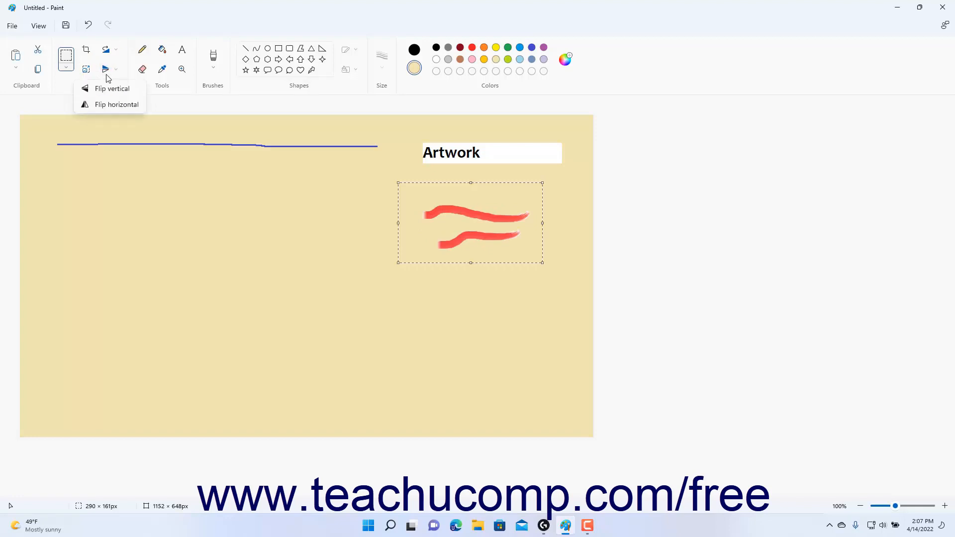
click(106, 103)
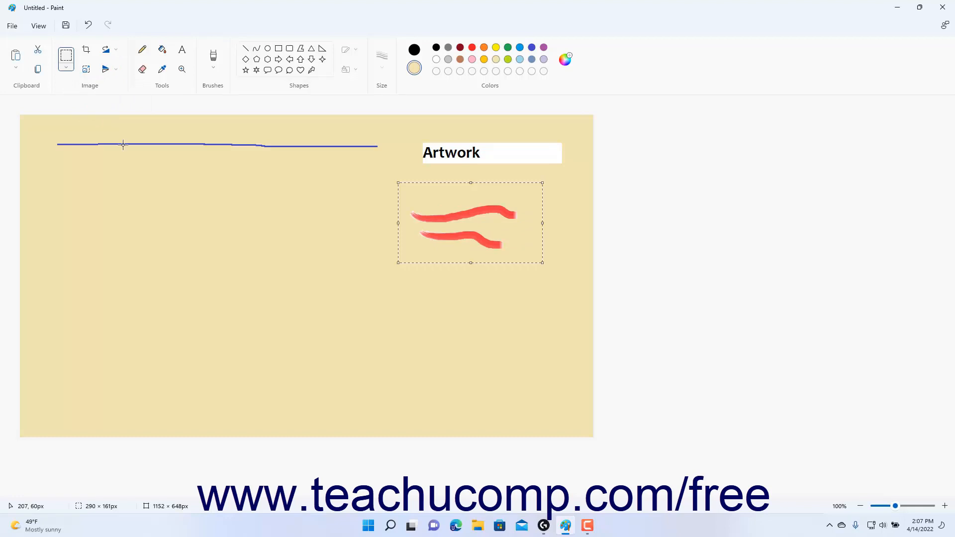
Resize the selected red strokes to 215 percent, keeping the horizontal and vertical scaling linked
click(88, 70)
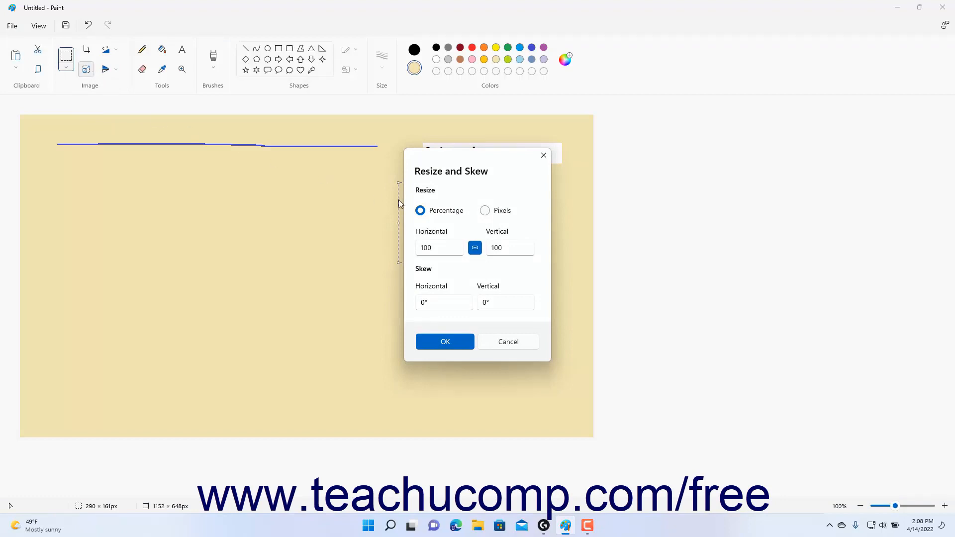
click(488, 211)
click(425, 212)
drag(441, 248, 412, 249)
text(215)
click(455, 341)
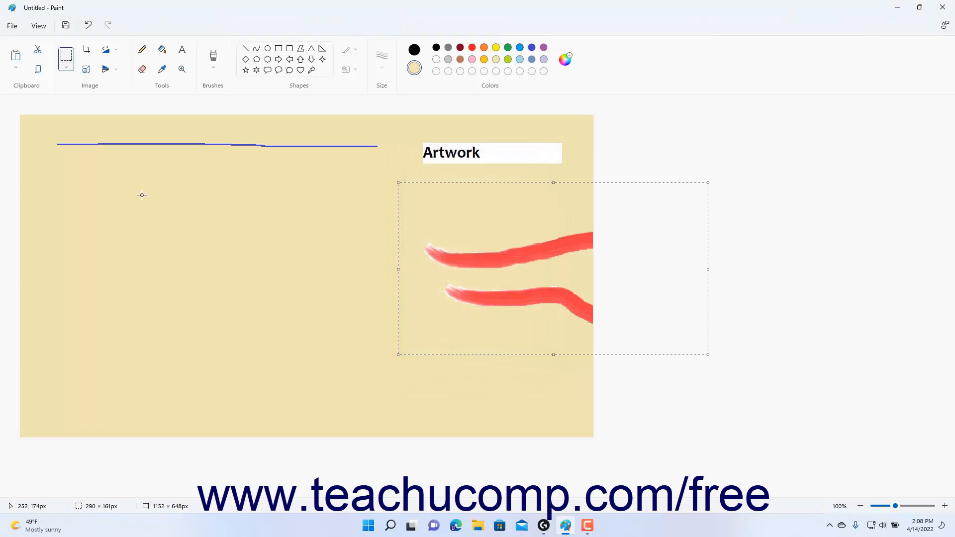
Undo the enlargement of the red strokes, redo it, and undo it again
click(89, 26)
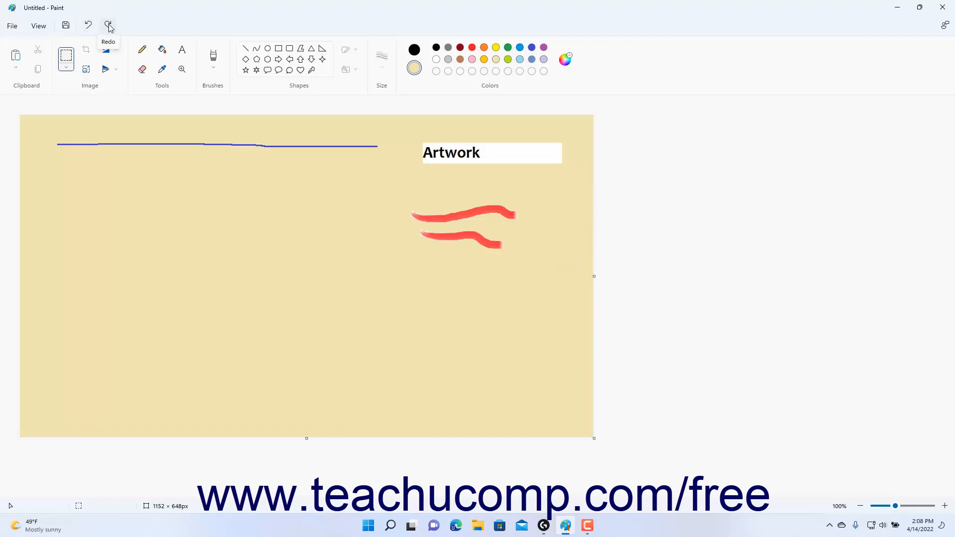
click(109, 26)
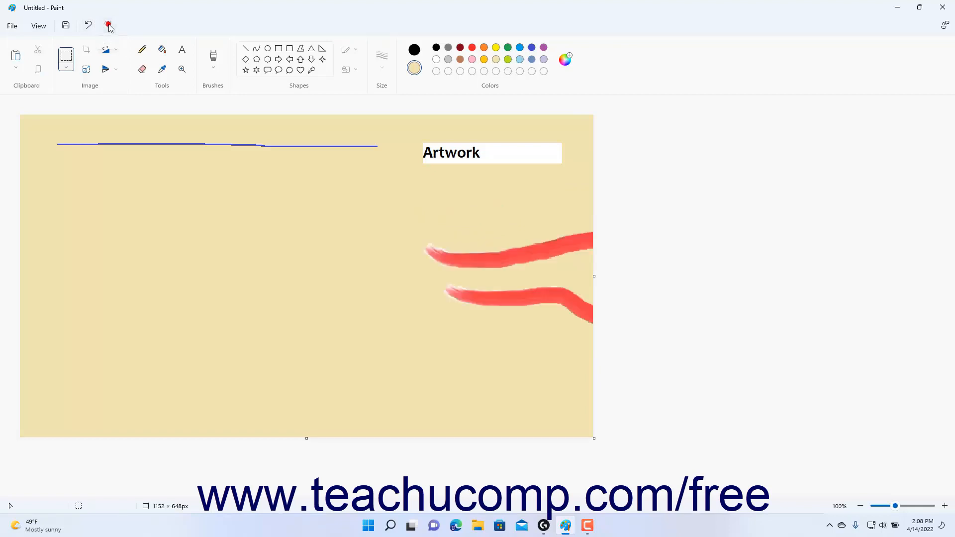
click(89, 26)
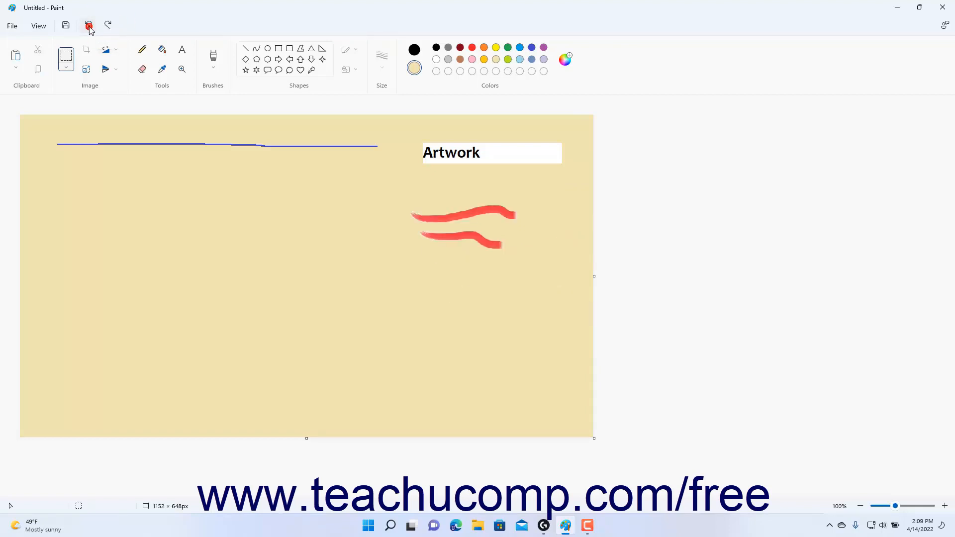
Select the entire canvas, delete its contents, and undo the deletion
click(67, 69)
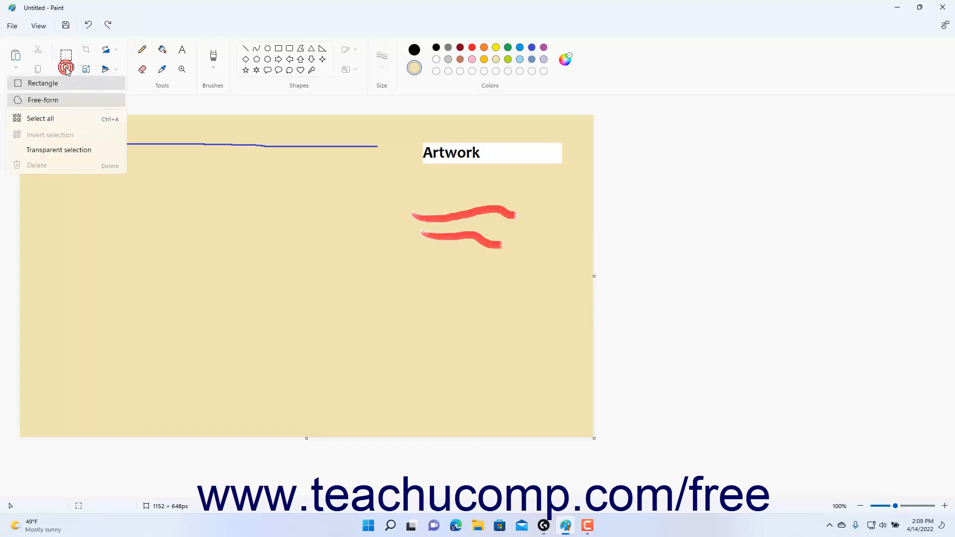
click(53, 119)
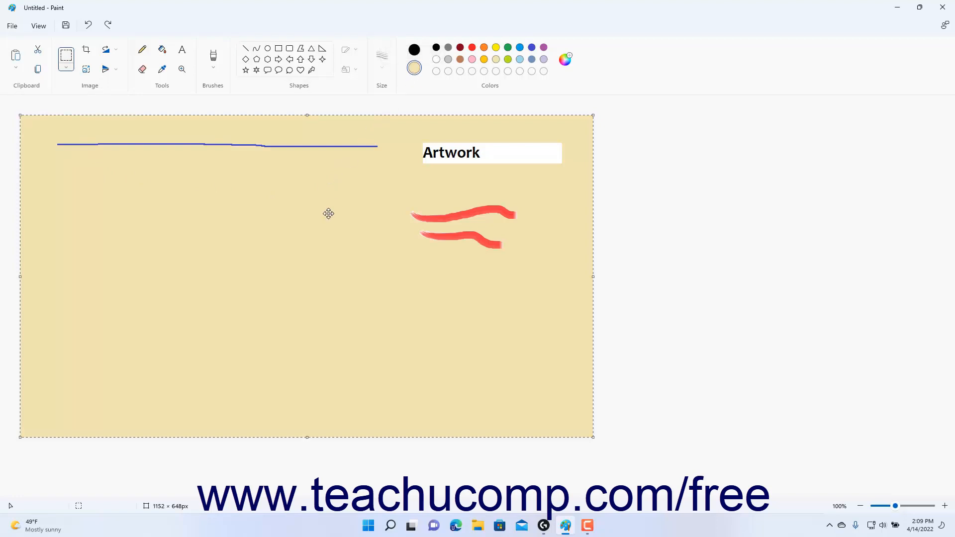
key(Delete)
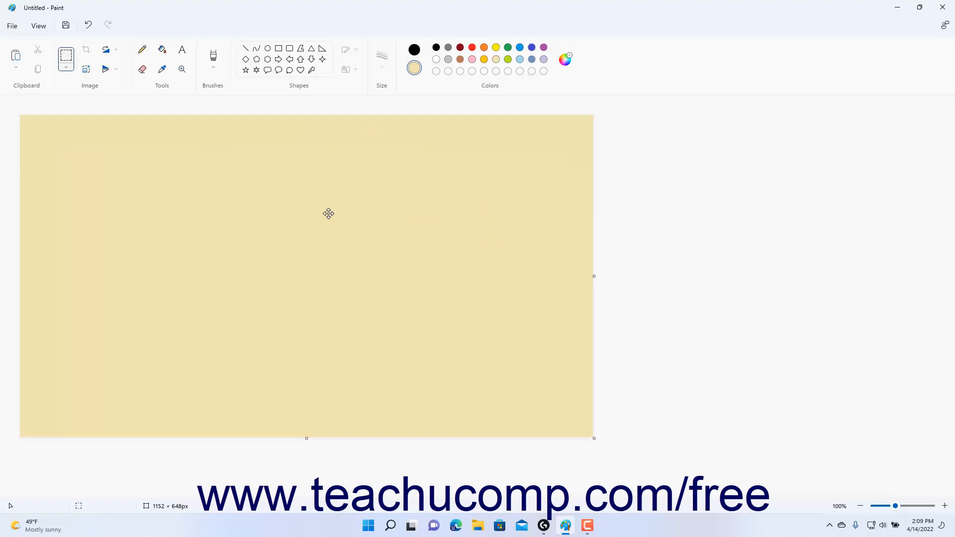
click(89, 25)
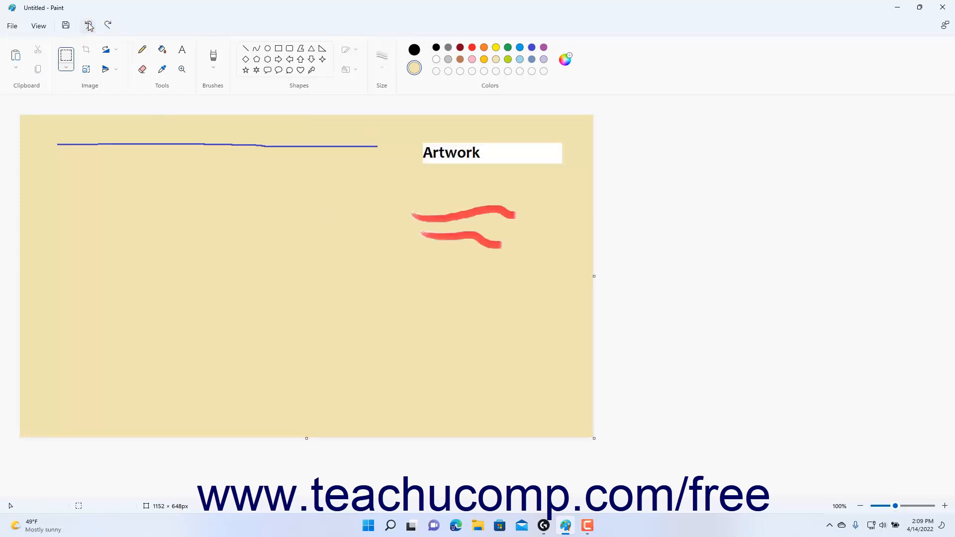
Select everything again, clear it with the selection tool's Delete command, and restore the artwork by undoing
click(71, 71)
click(64, 117)
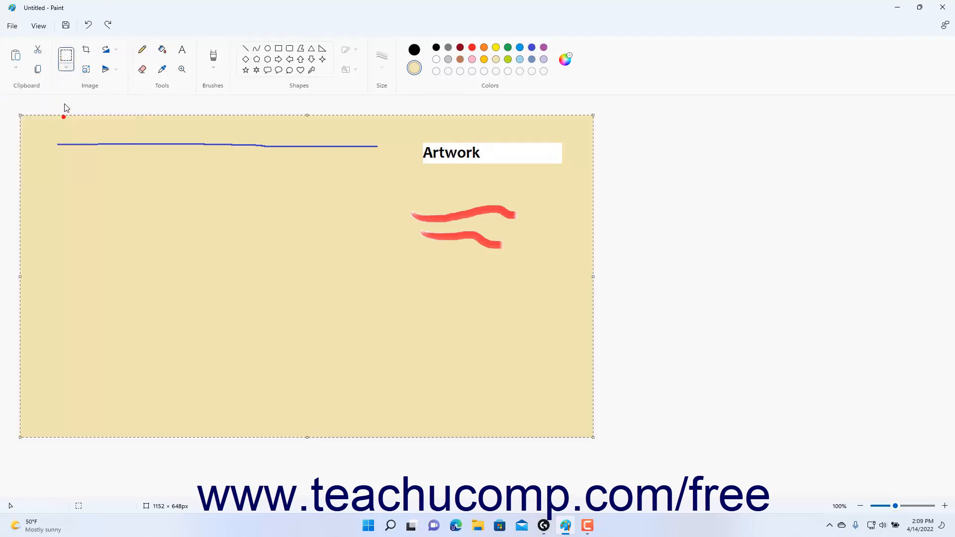
click(66, 69)
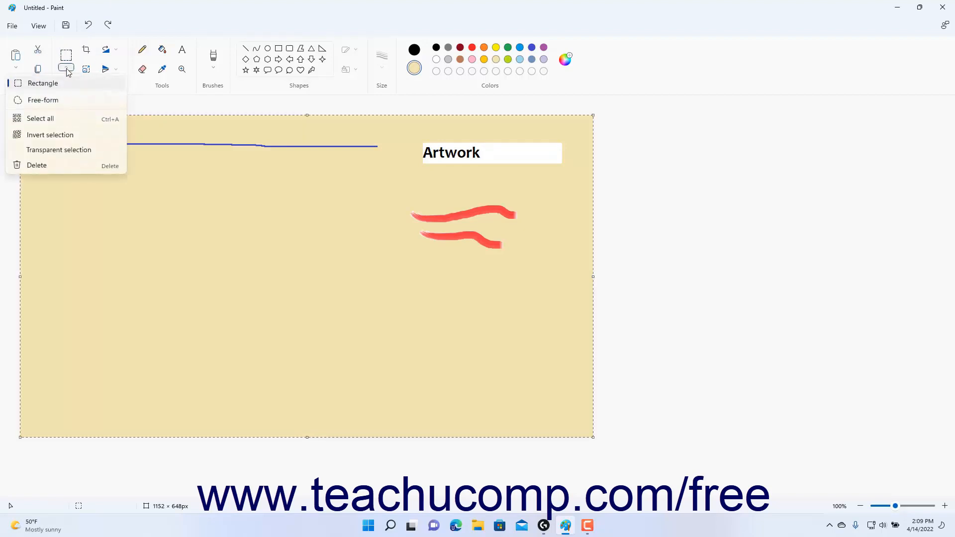
click(72, 164)
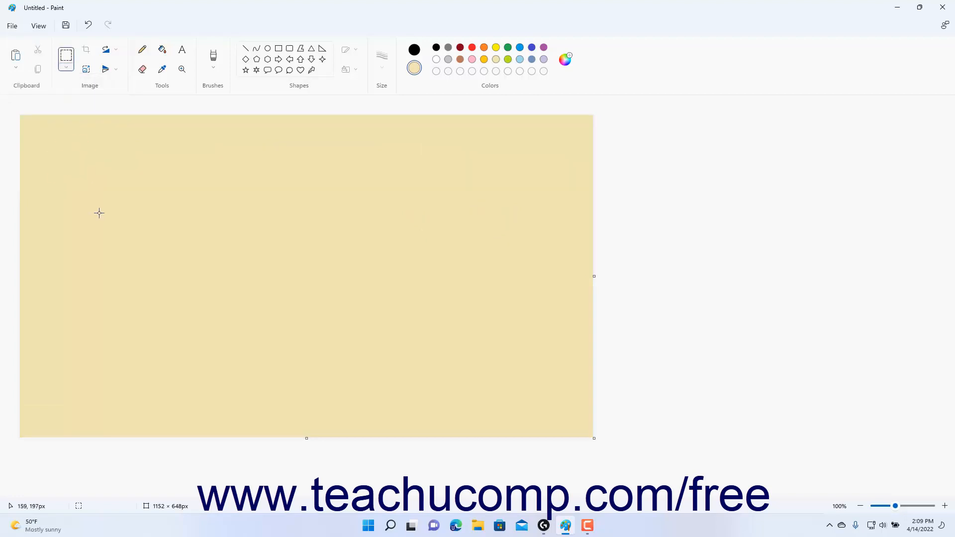
click(89, 23)
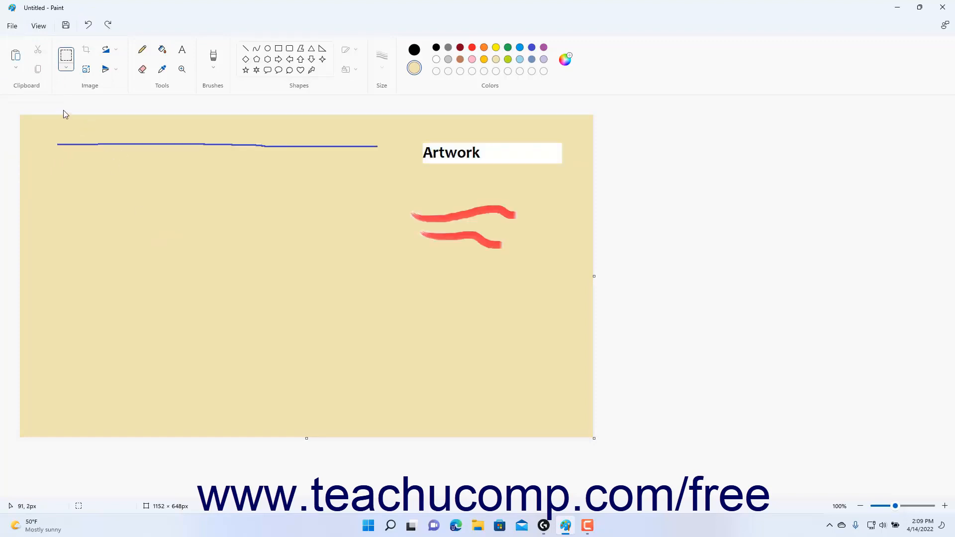
Copy the two red strokes using a rectangular selection of about 340 × 212 px
click(66, 67)
click(66, 79)
mouse_move(381, 176)
mouse_down()
mouse_move(528, 249)
mouse_move(550, 282)
mouse_up()
click(38, 69)
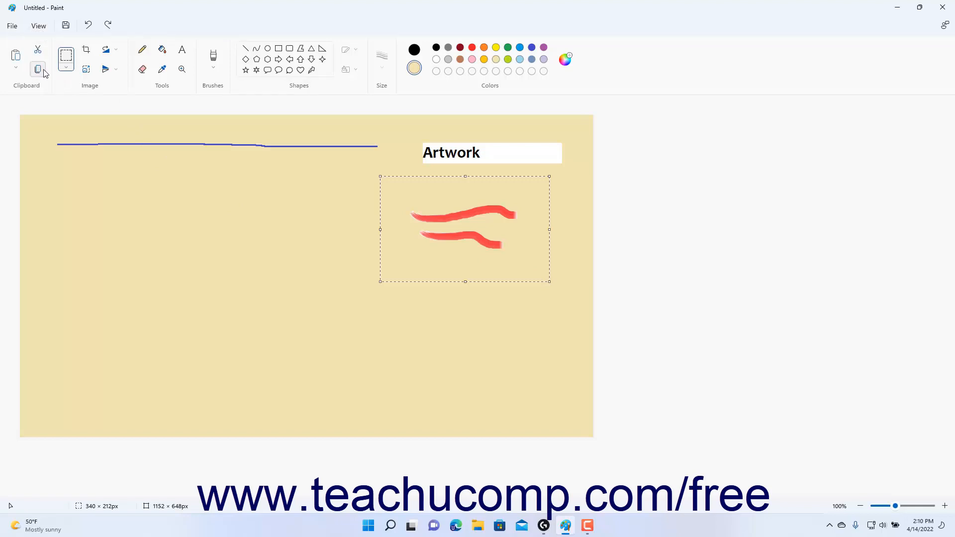
Paste the copied red strokes, place them directly beneath the originals, and deselect them
click(17, 56)
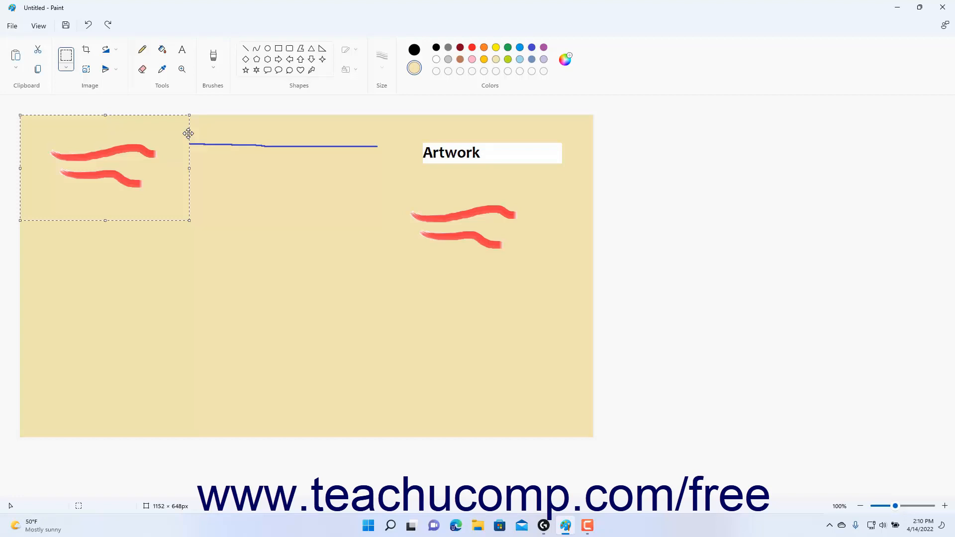
mouse_move(188, 133)
mouse_down()
mouse_move(222, 216)
mouse_move(356, 281)
mouse_move(524, 302)
mouse_move(561, 288)
mouse_up()
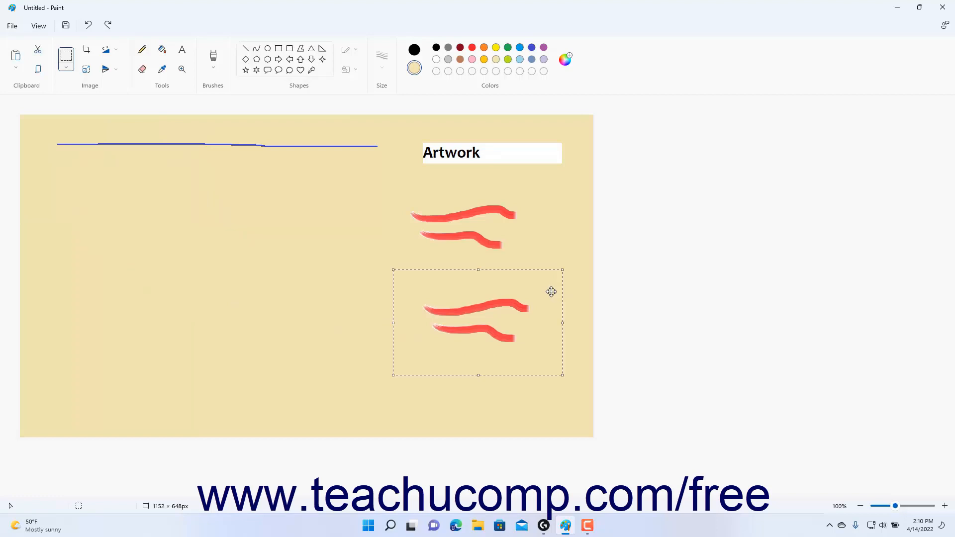
click(298, 285)
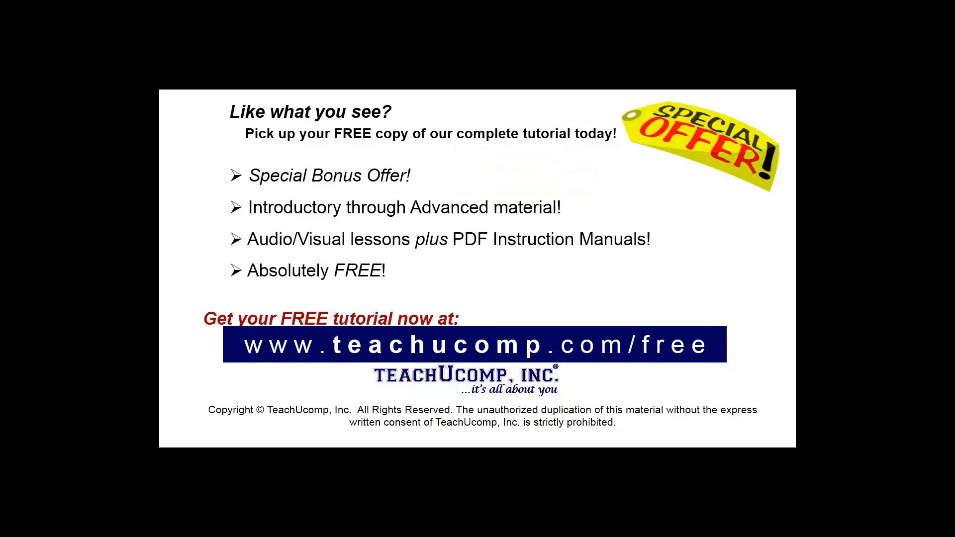